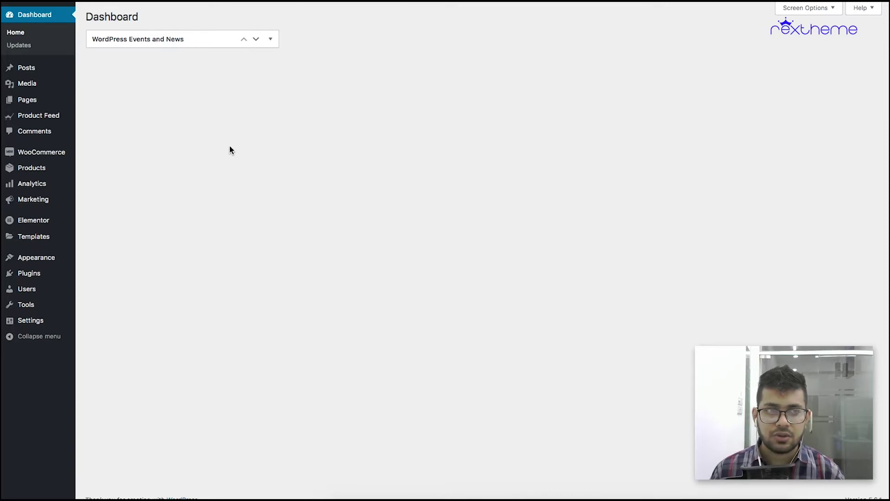
- Go to All Product Feeds under Product Feed, which lists no feeds yet
mouse_move(58, 118)
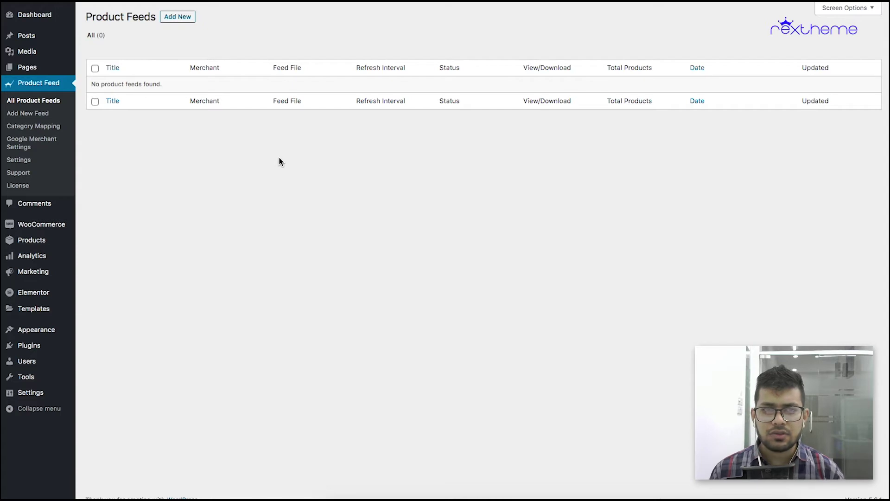
- Create a new product feed via Add New Feed and start on its title
click(45, 85)
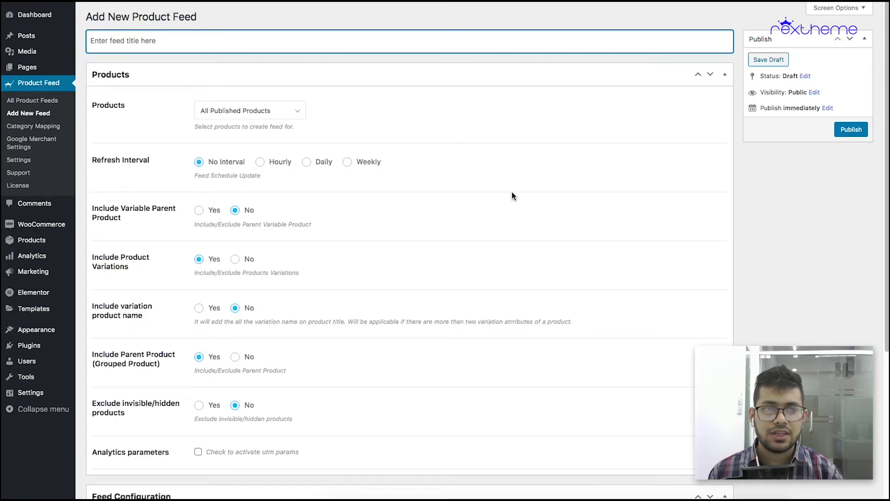
scroll(524, 190, down, 3)
scroll(563, 197, up, 3)
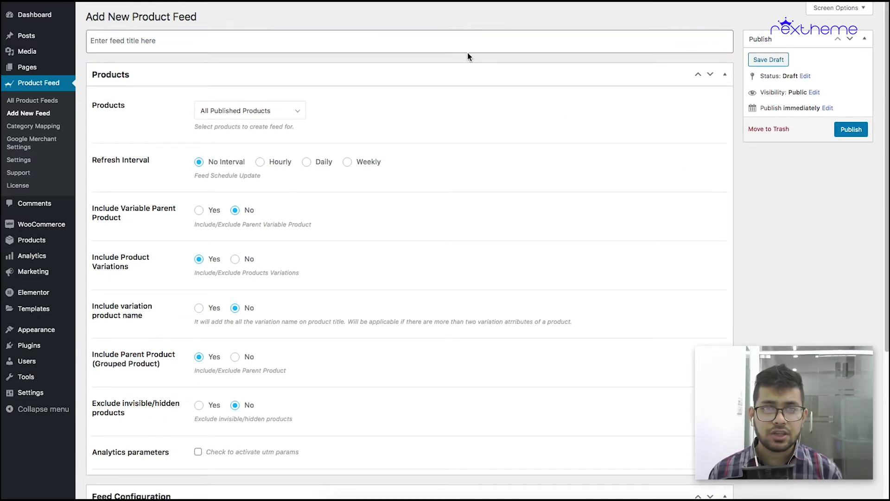
click(468, 39)
- Title the feed 'FB1' and leave products as All Published Products
text(FB)
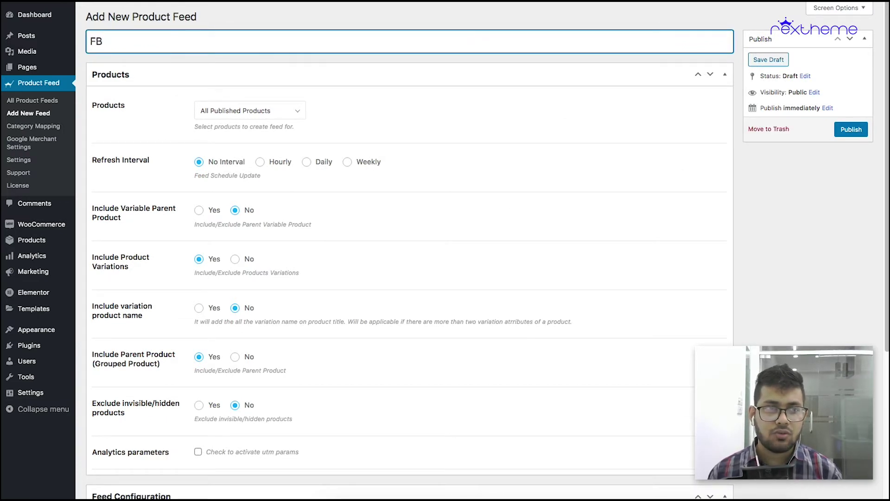
text(1)
click(755, 165)
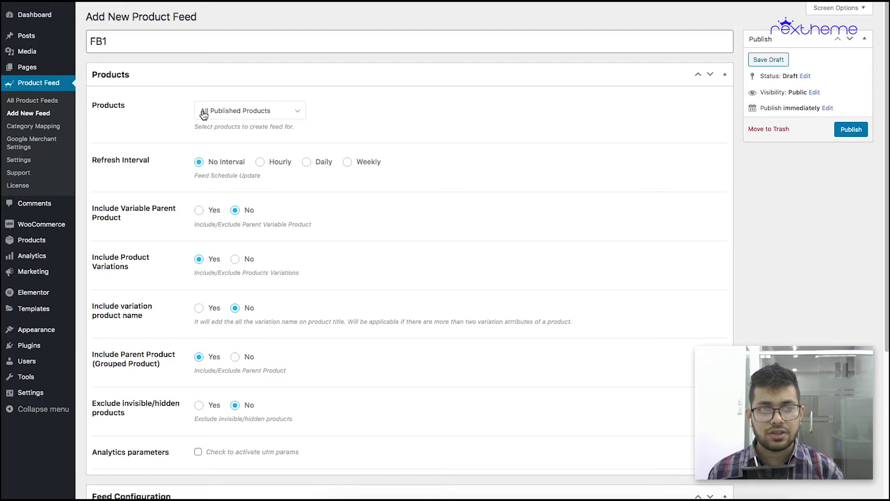
click(259, 112)
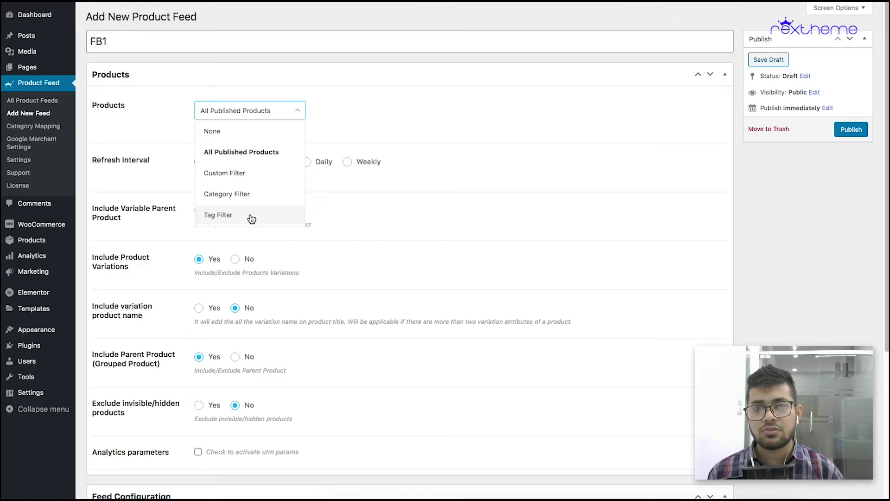
click(616, 159)
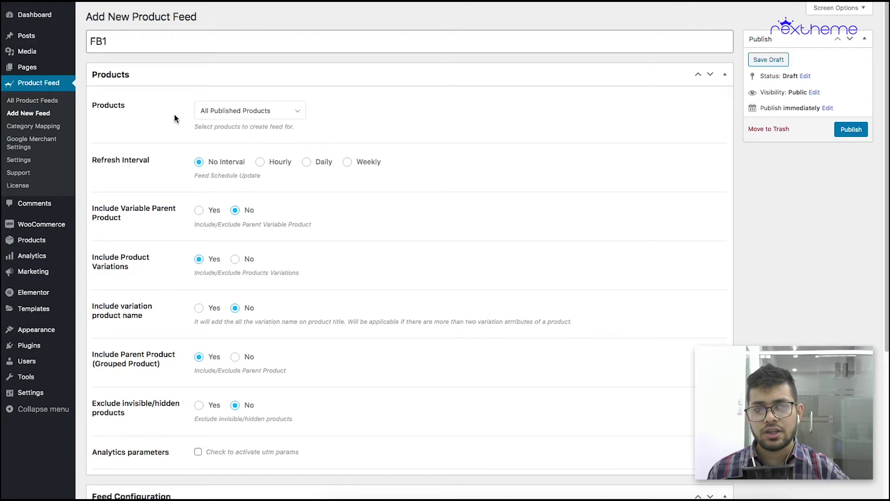
scroll(558, 149, down, 1)
scroll(547, 151, down, 1)
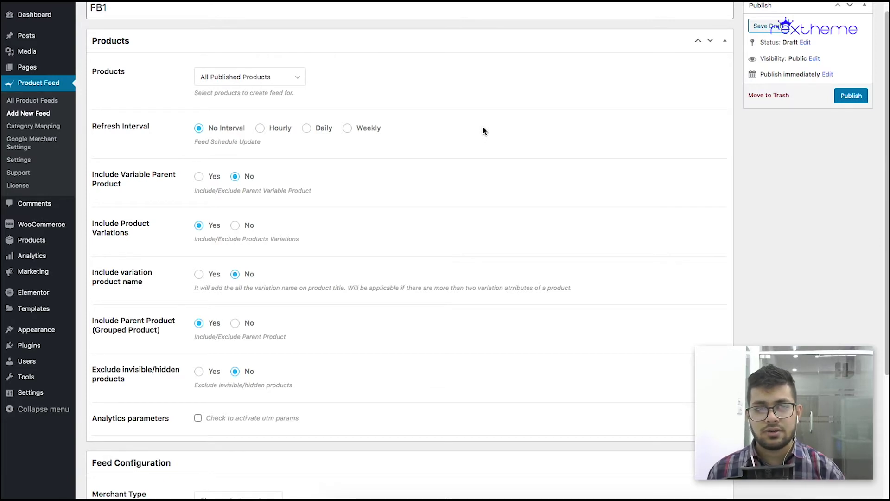
scroll(499, 132, down, 1)
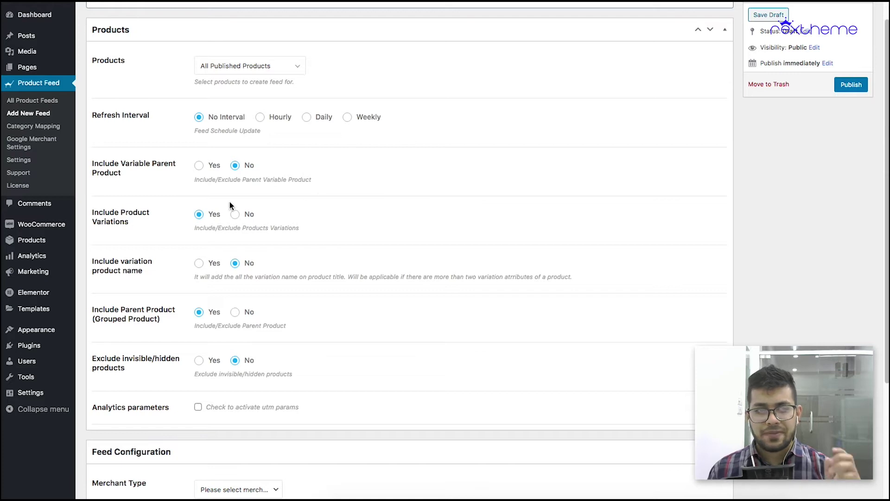
scroll(152, 213, down, 1)
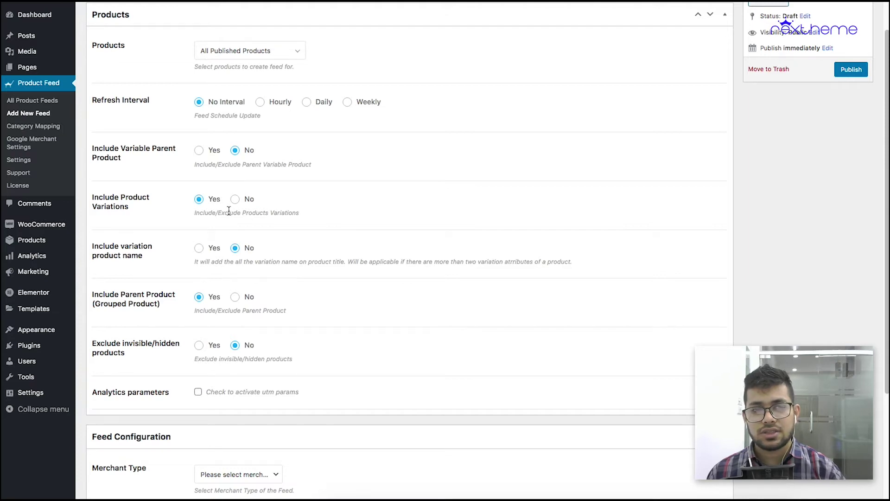
scroll(332, 217, down, 2)
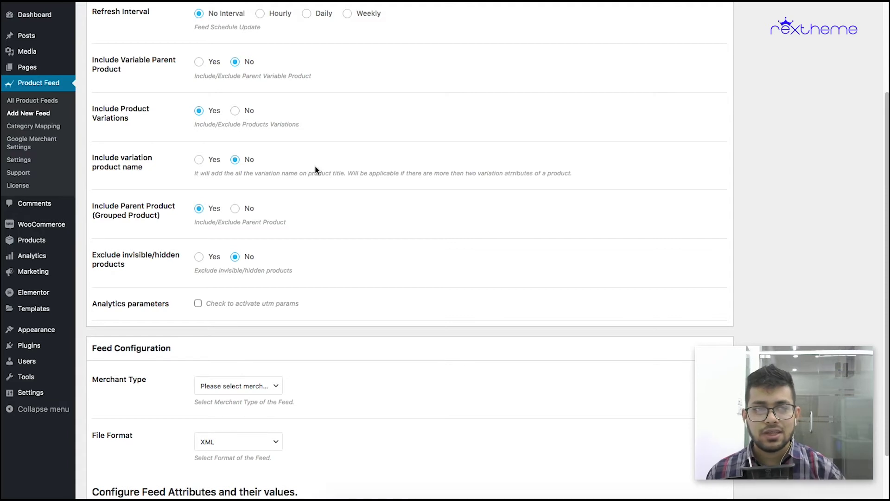
scroll(313, 172, down, 1)
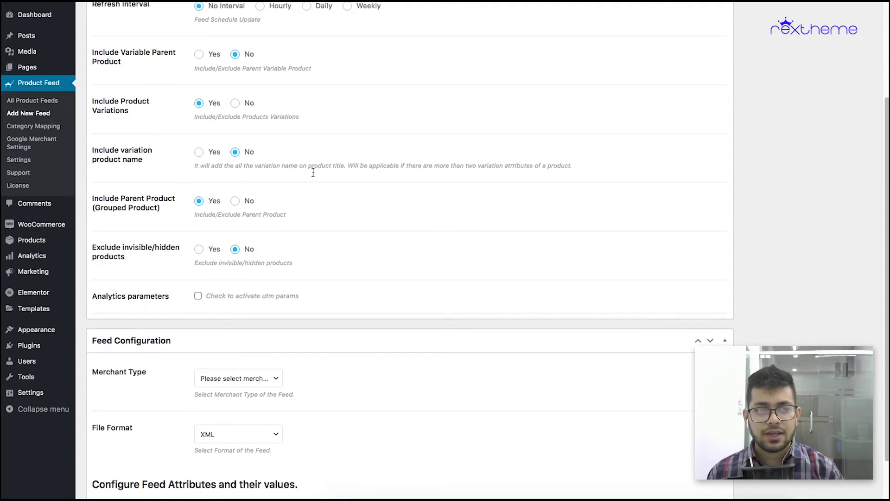
scroll(313, 173, down, 1)
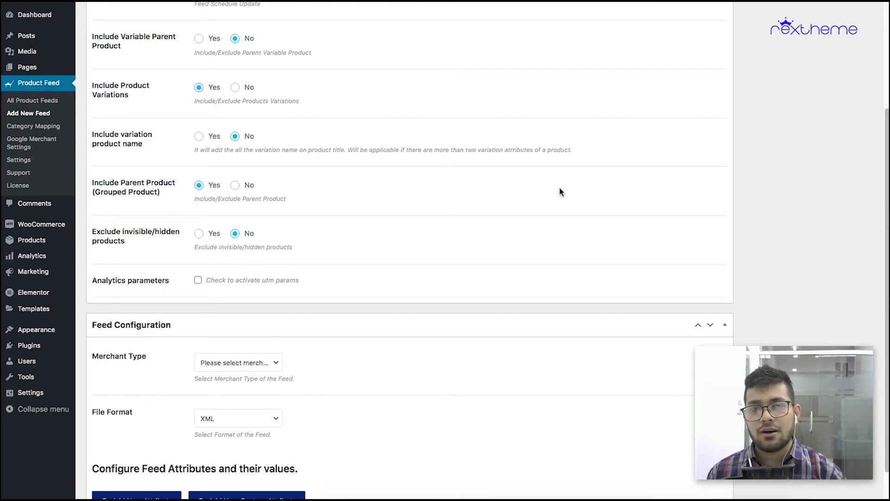
scroll(383, 231, down, 1)
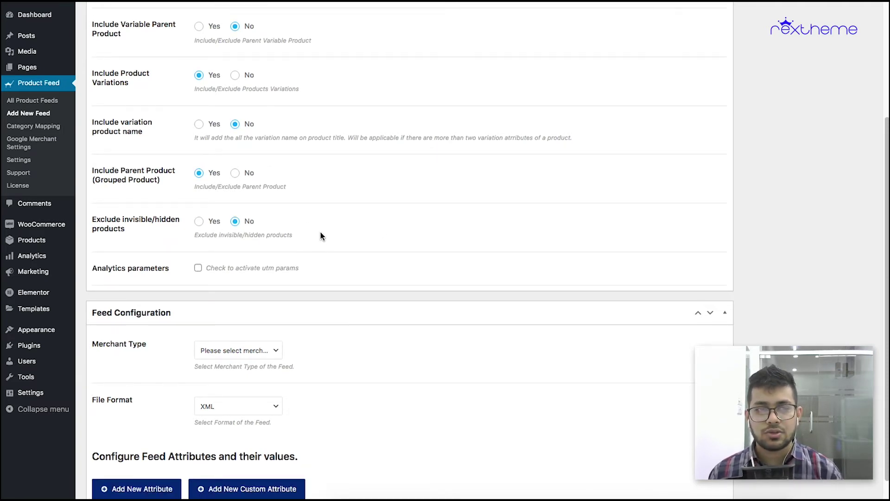
scroll(321, 232, down, 3)
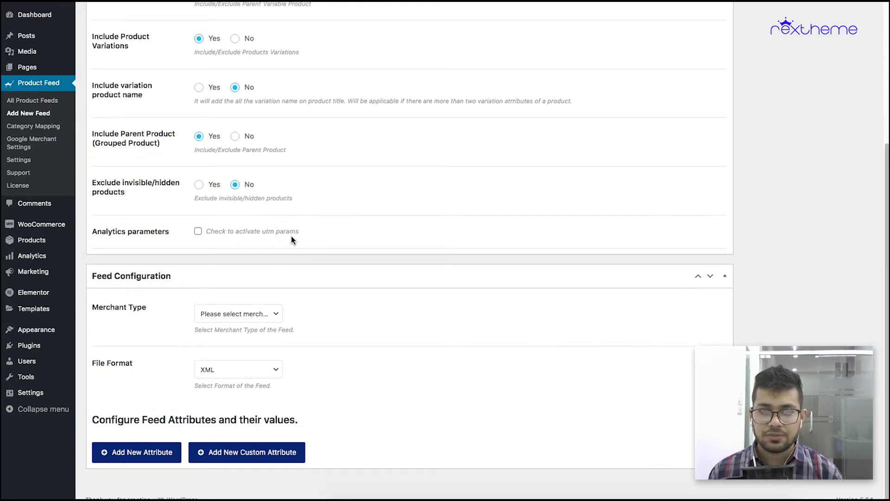
- Set FB1's merchant type to Facebook with XML format, then review the attribute table
click(255, 313)
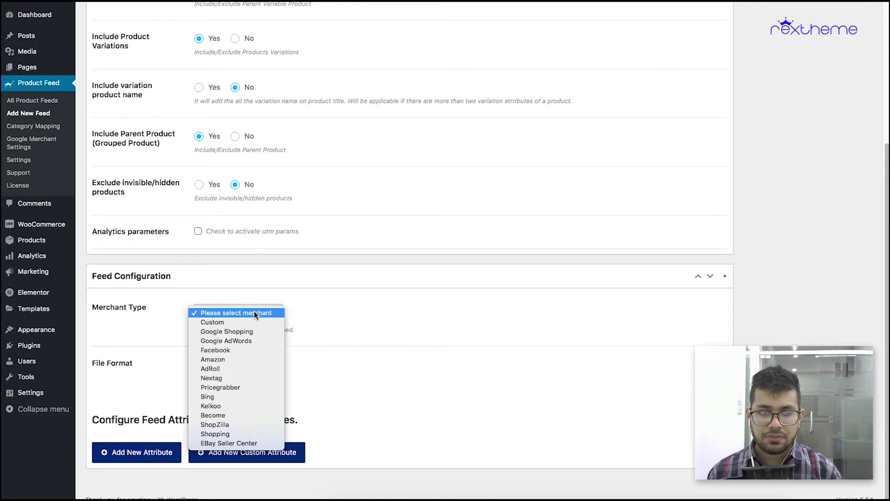
click(241, 350)
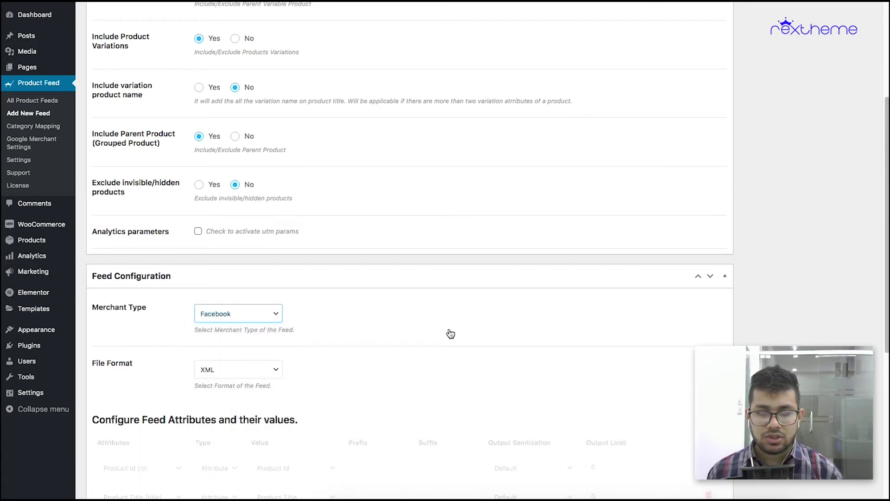
scroll(451, 334, down, 6)
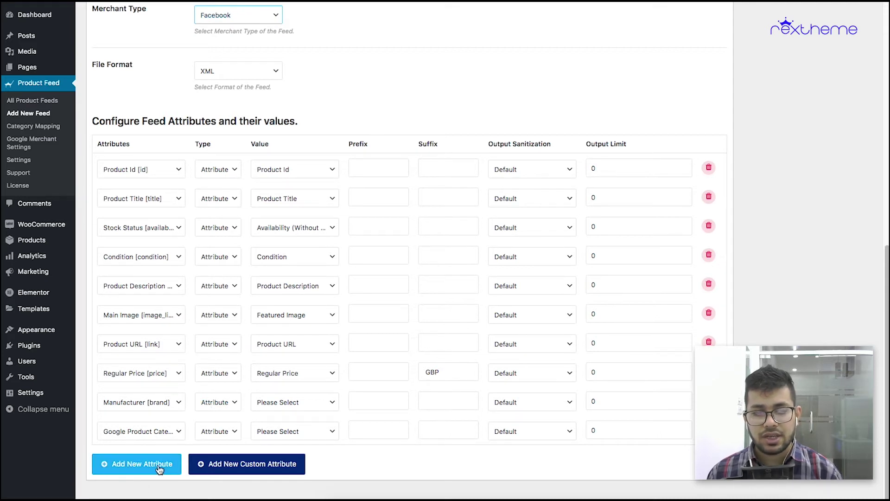
click(305, 403)
- Change the Manufacturer [brand] attribute to a Static value of 'Rex'
scroll(315, 426, down, 5)
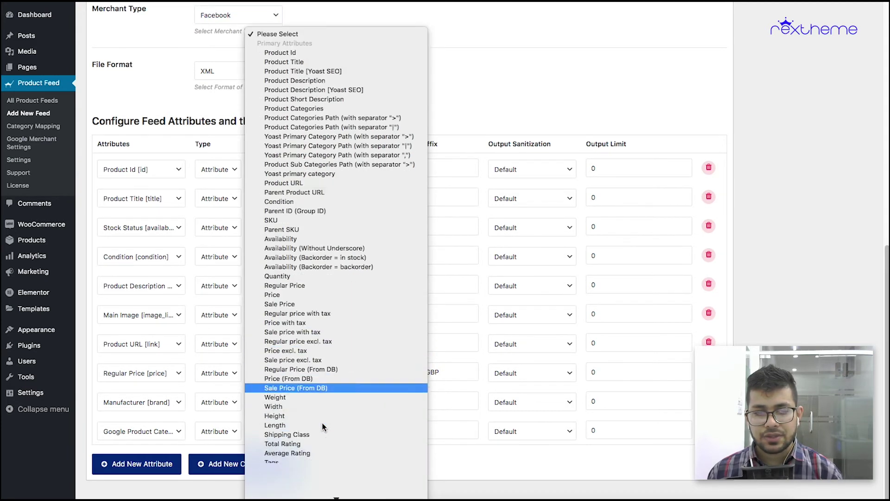
scroll(323, 427, down, 3)
key(Escape)
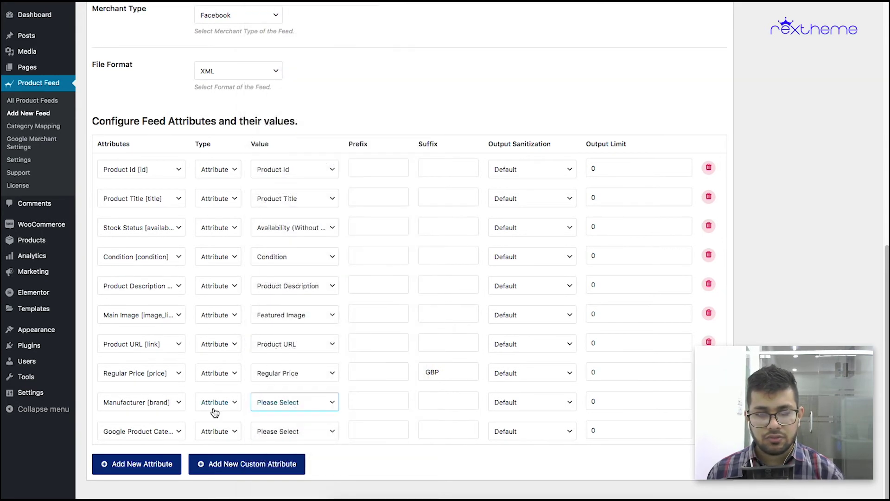
click(214, 408)
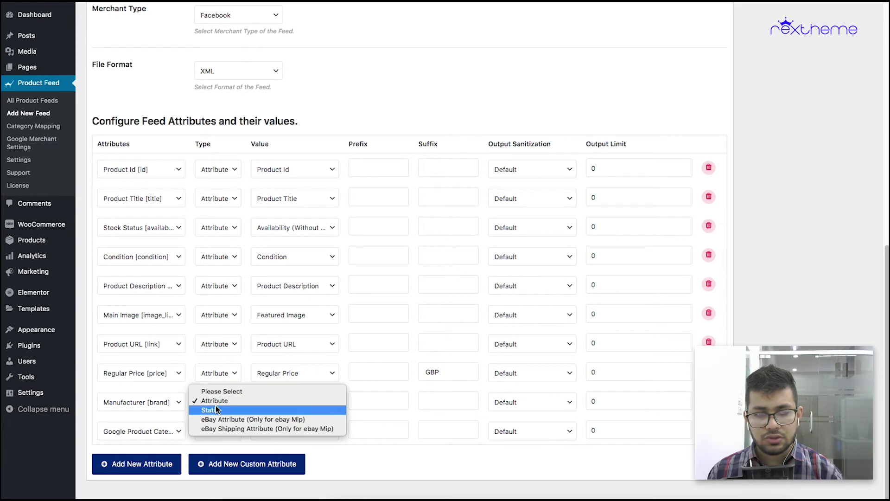
click(239, 409)
click(271, 403)
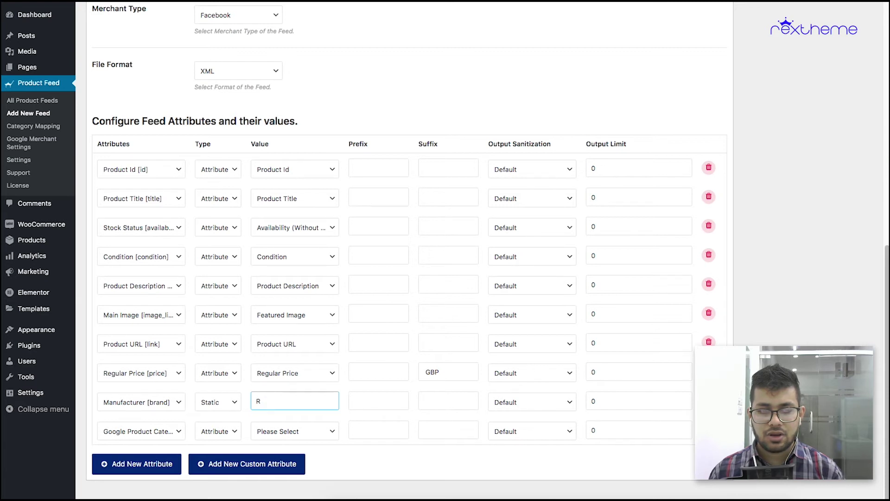
click(345, 407)
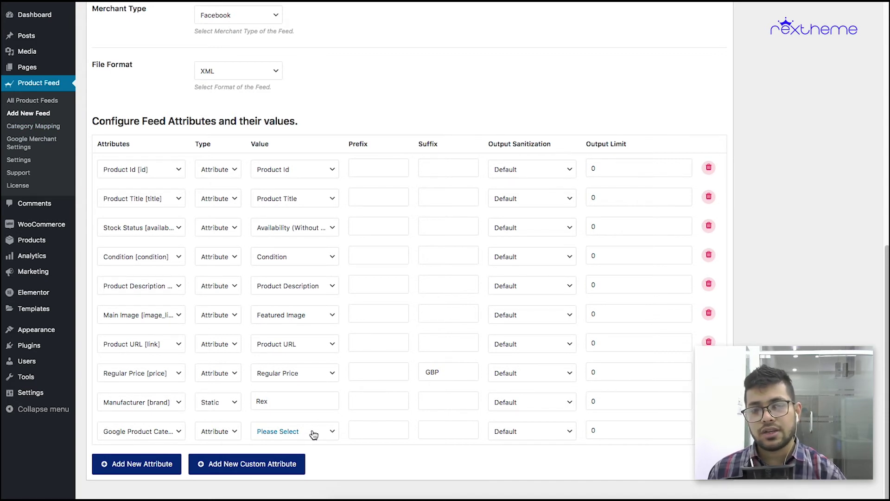
click(284, 432)
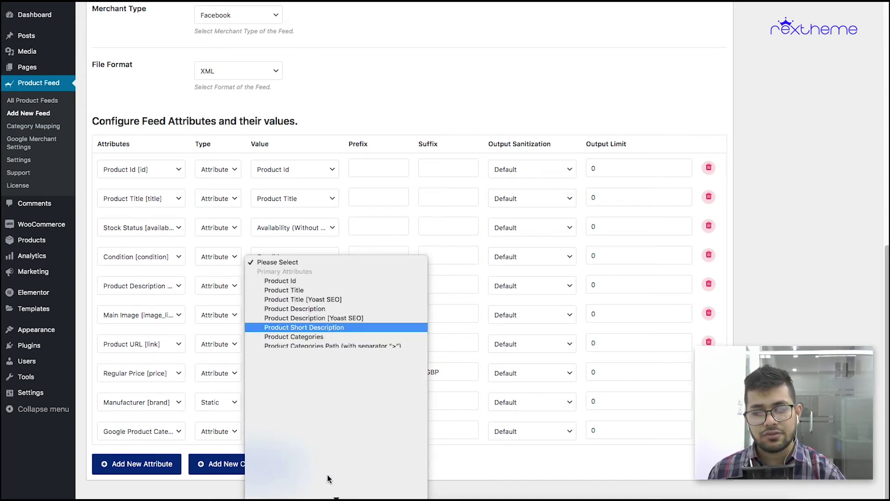
scroll(327, 478, down, 20)
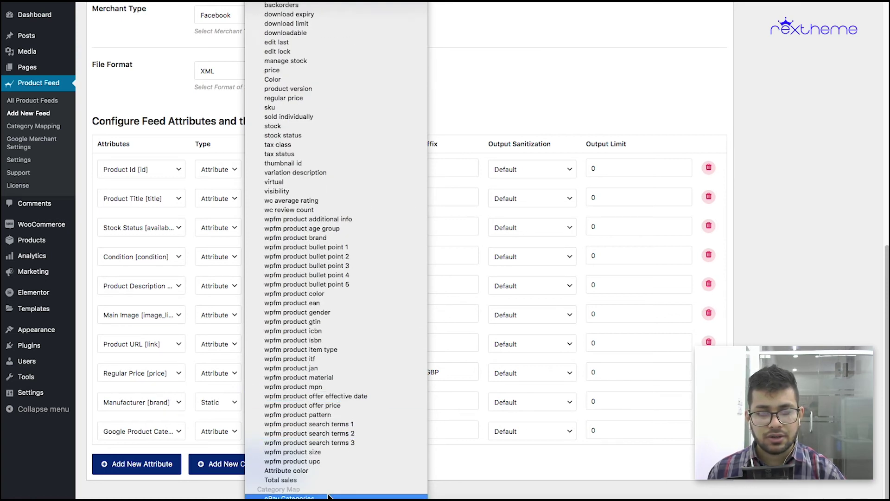
click(479, 450)
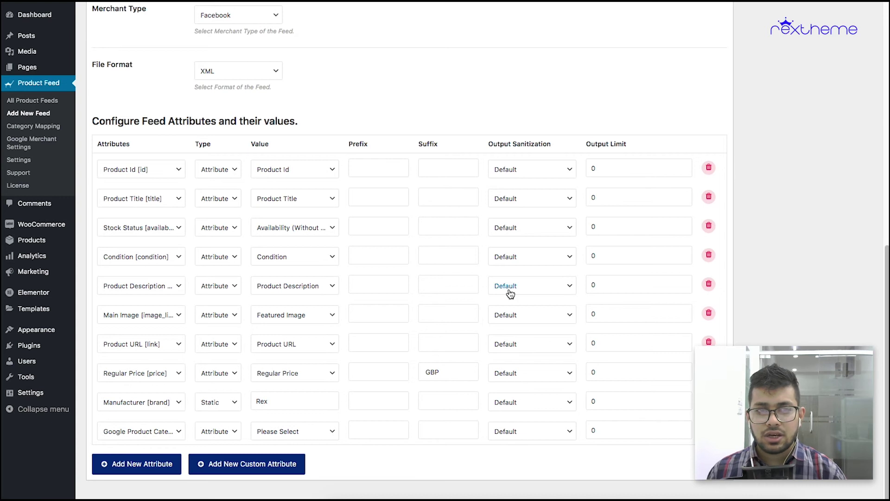
scroll(505, 288, up, 15)
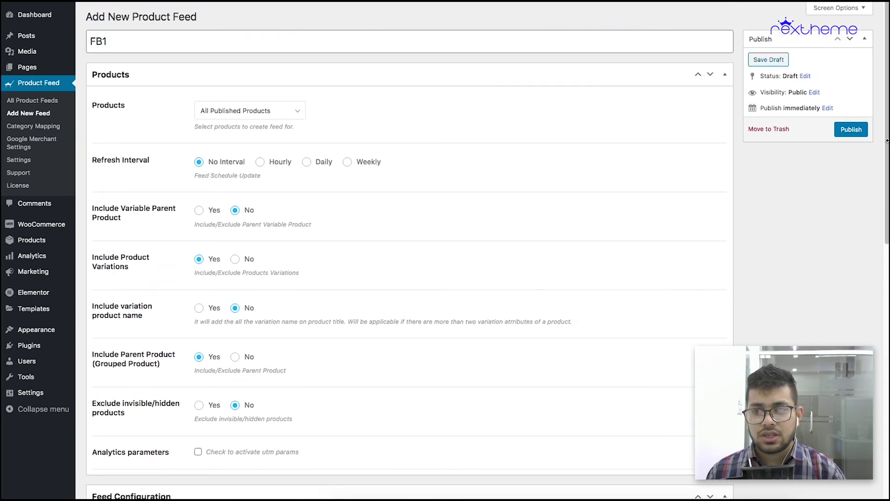
- Publish the FB1 feed and view its generated XML
click(851, 135)
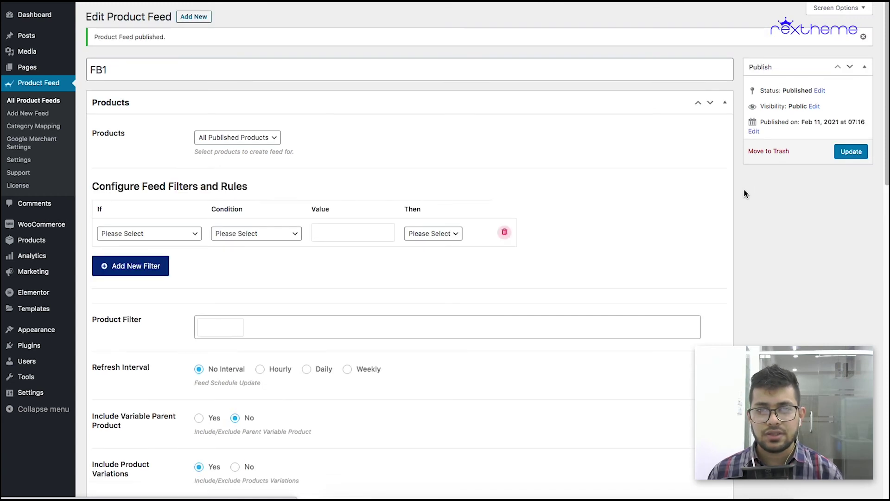
click(735, 165)
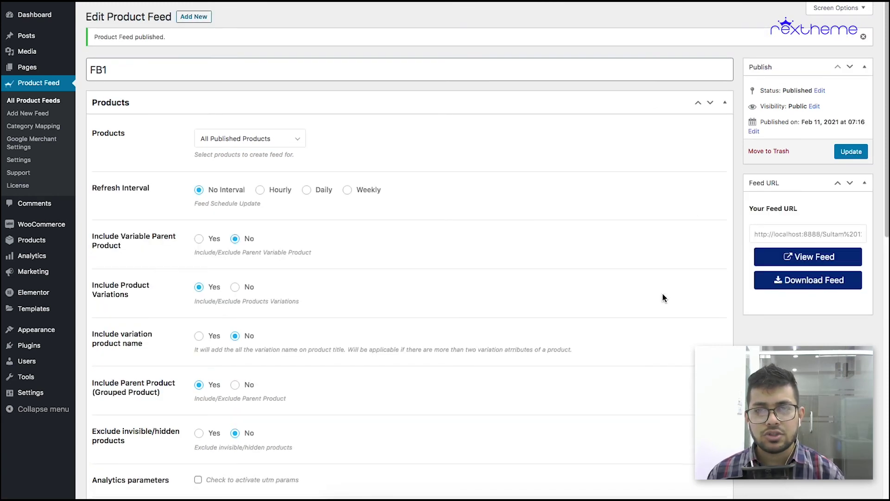
click(800, 257)
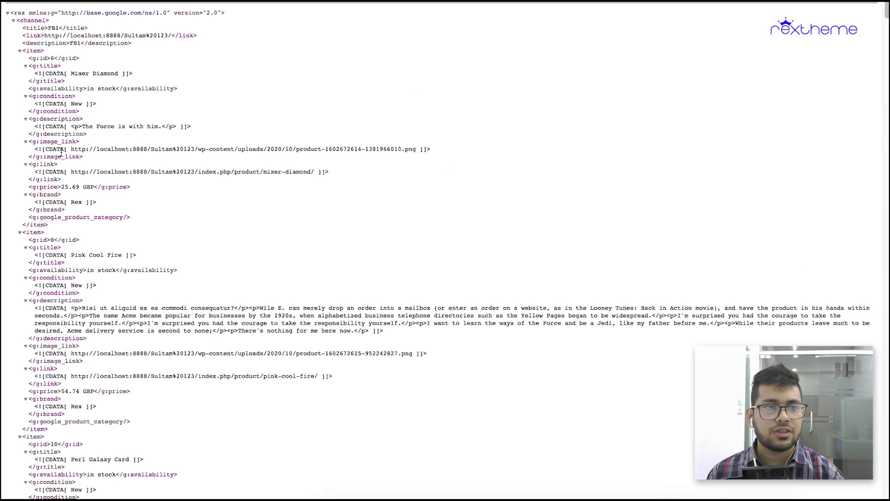
- Check that the XML items all carry brand Rex, then return to the editor
scroll(102, 154, down, 1)
scroll(102, 153, down, 15)
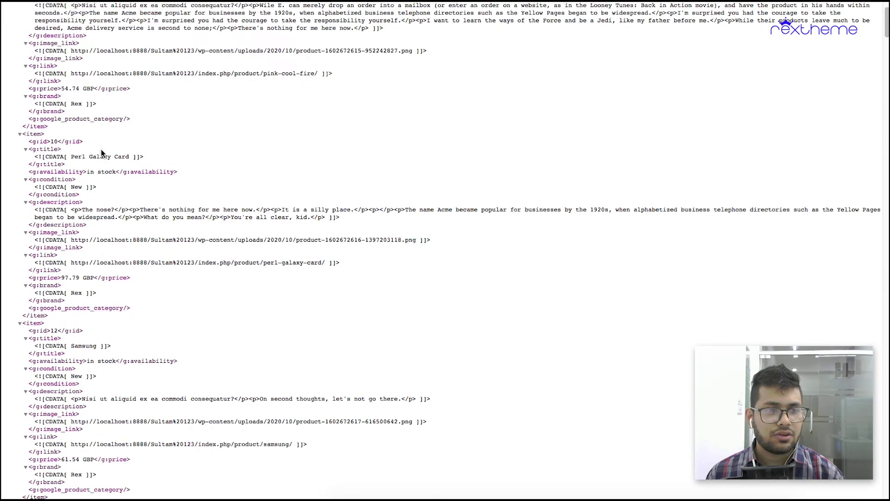
scroll(102, 153, down, 10)
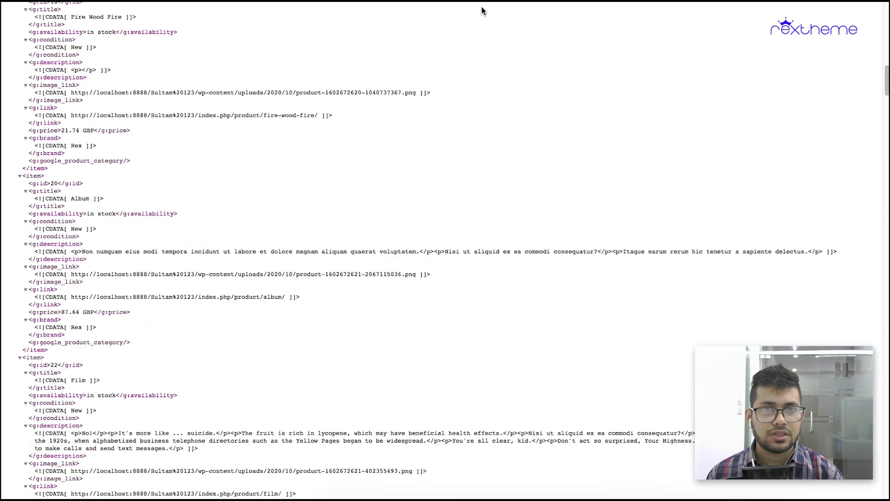
key(super+w)
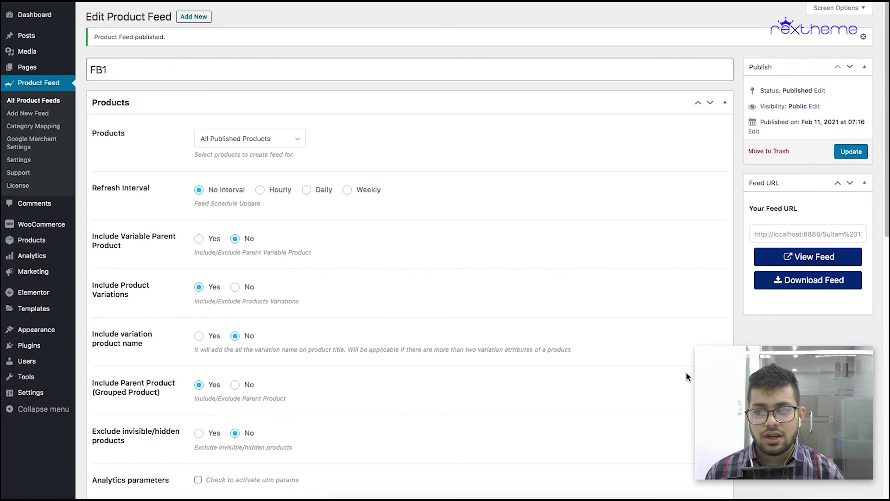
scroll(598, 359, down, 3)
scroll(601, 354, down, 1)
scroll(593, 232, up, 5)
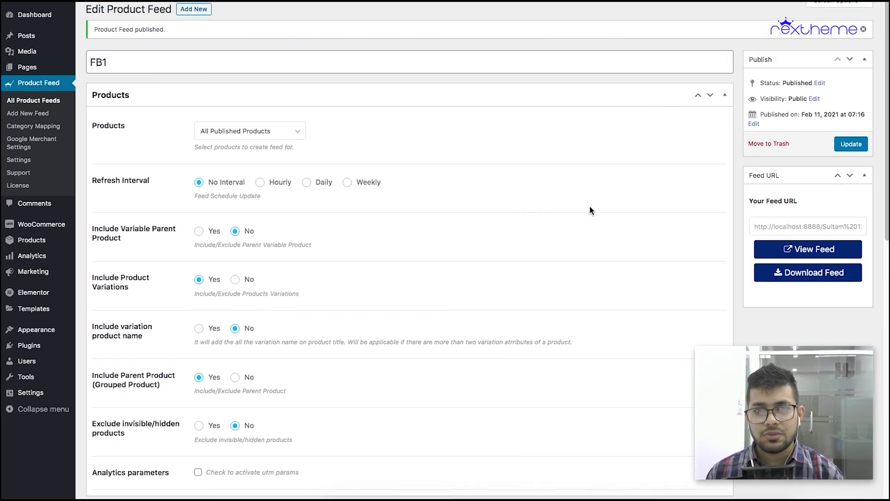
scroll(590, 207, down, 5)
scroll(591, 208, down, 3)
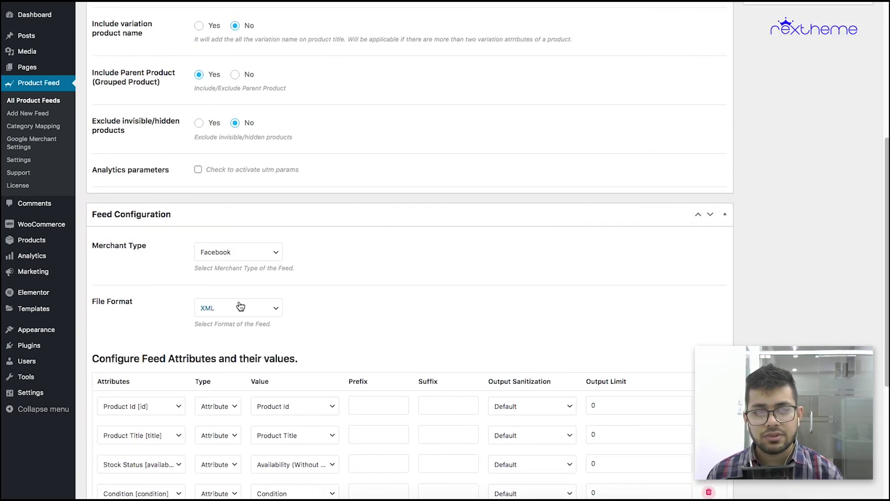
scroll(677, 218, up, 6)
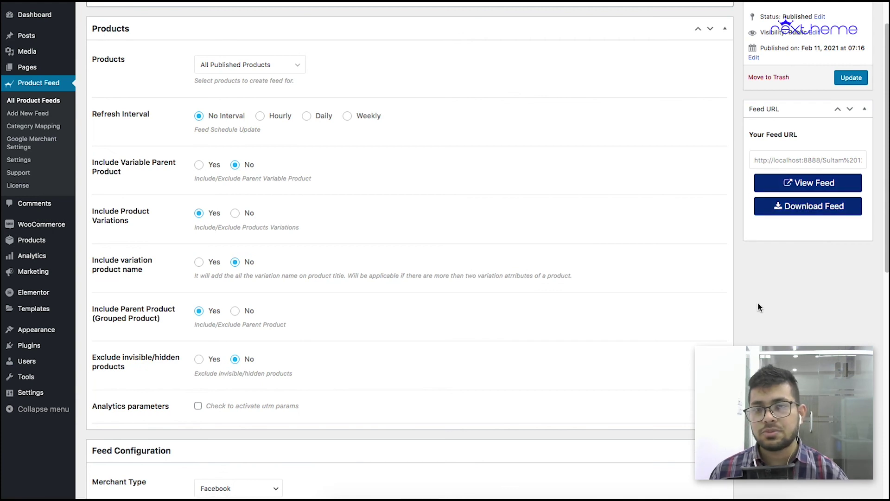
scroll(758, 306, up, 2)
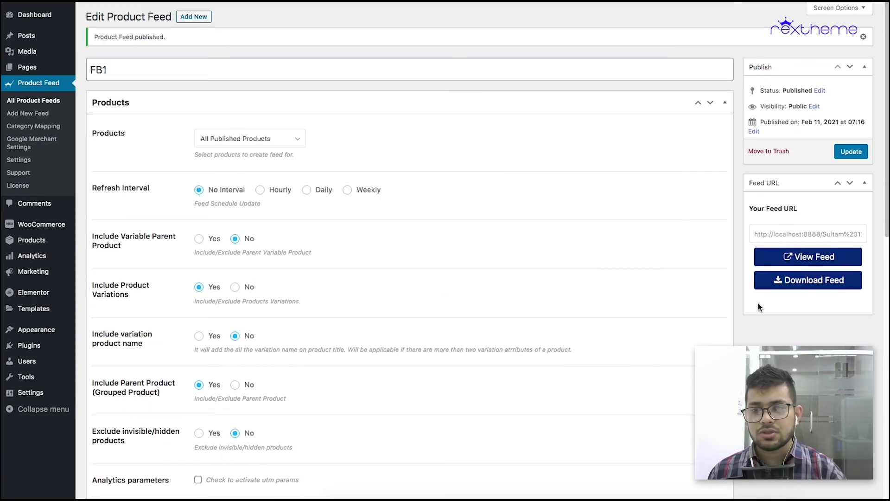
click(774, 232)
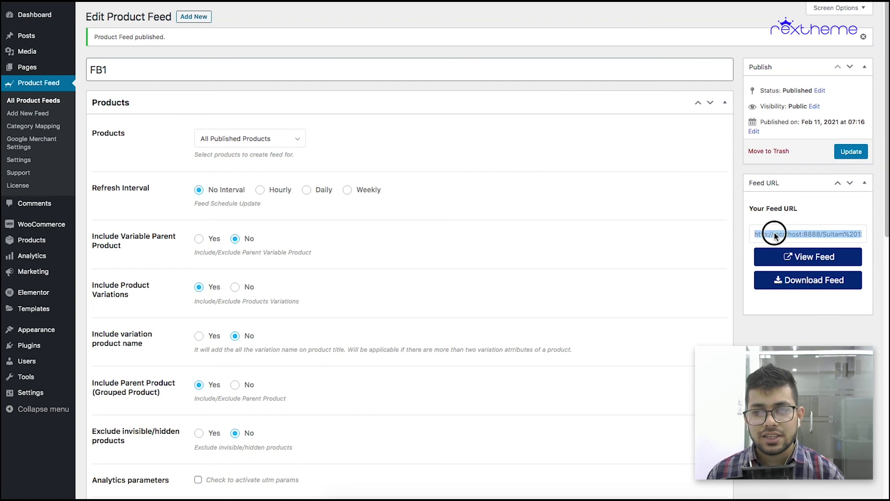
click(739, 240)
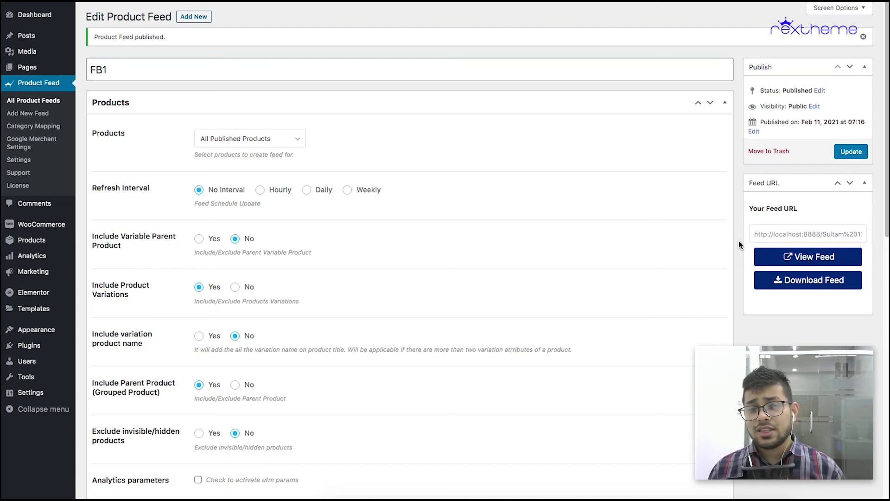
scroll(739, 240, down, 10)
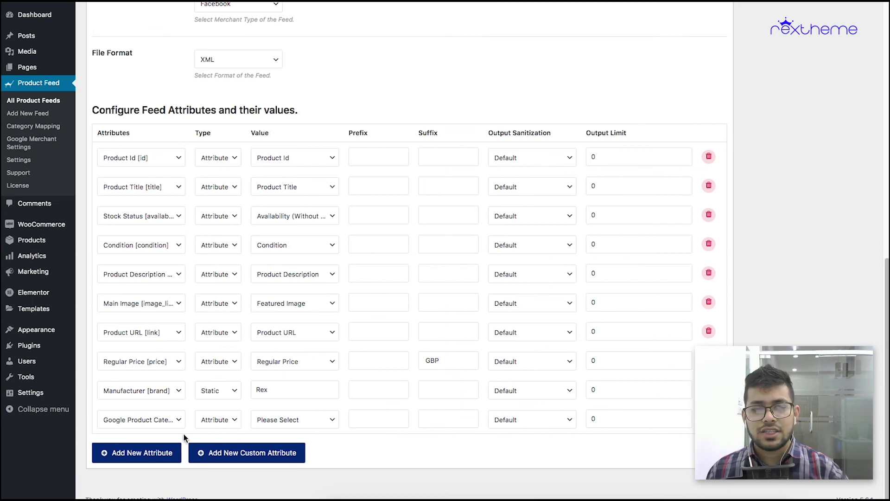
scroll(424, 408, up, 10)
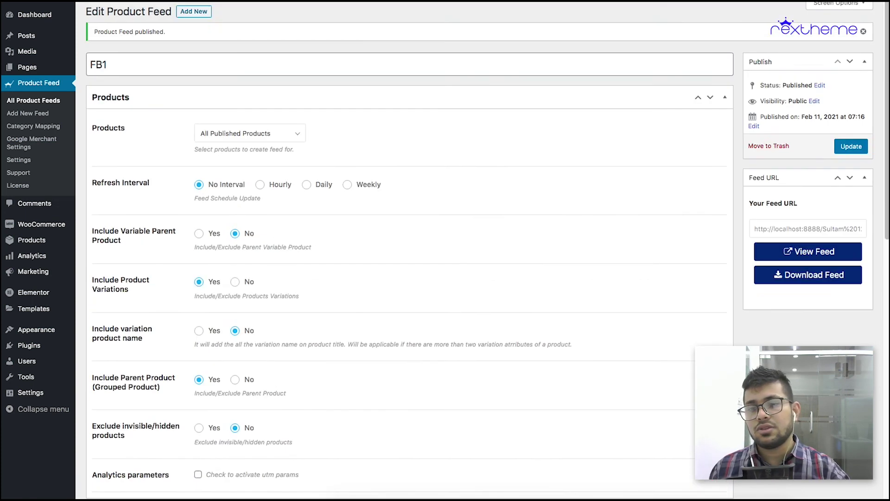